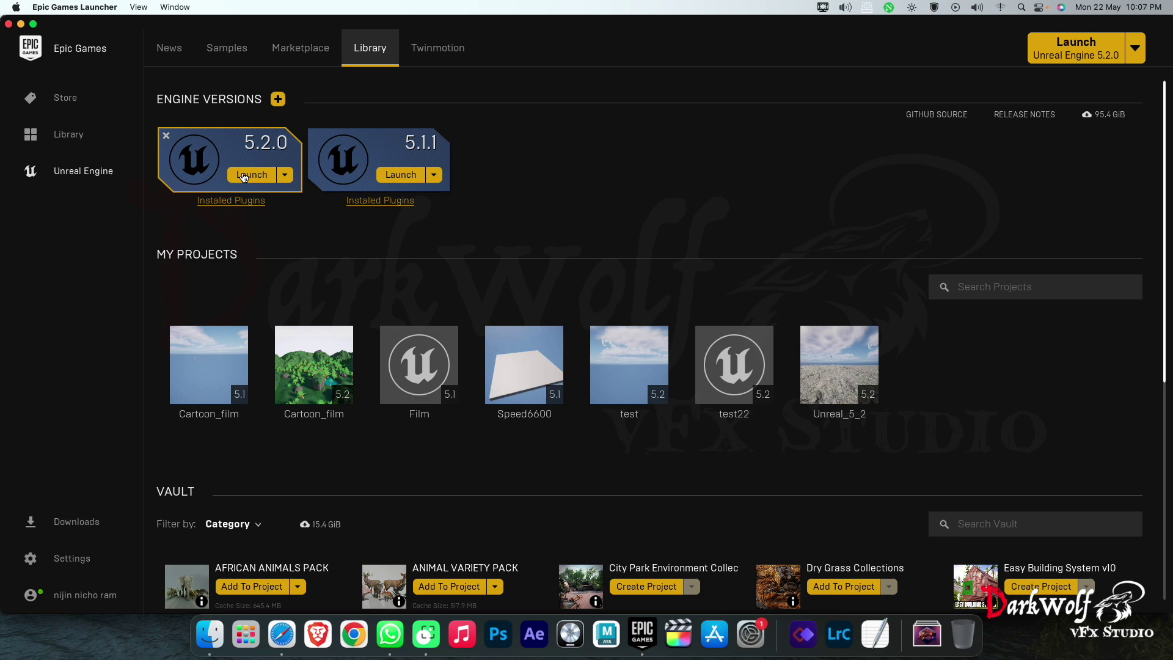
Launch Unreal Engine 5.2.0 from the Epic Games Launcher Library
{"action": "left_click", "coordinate": [243, 176]}
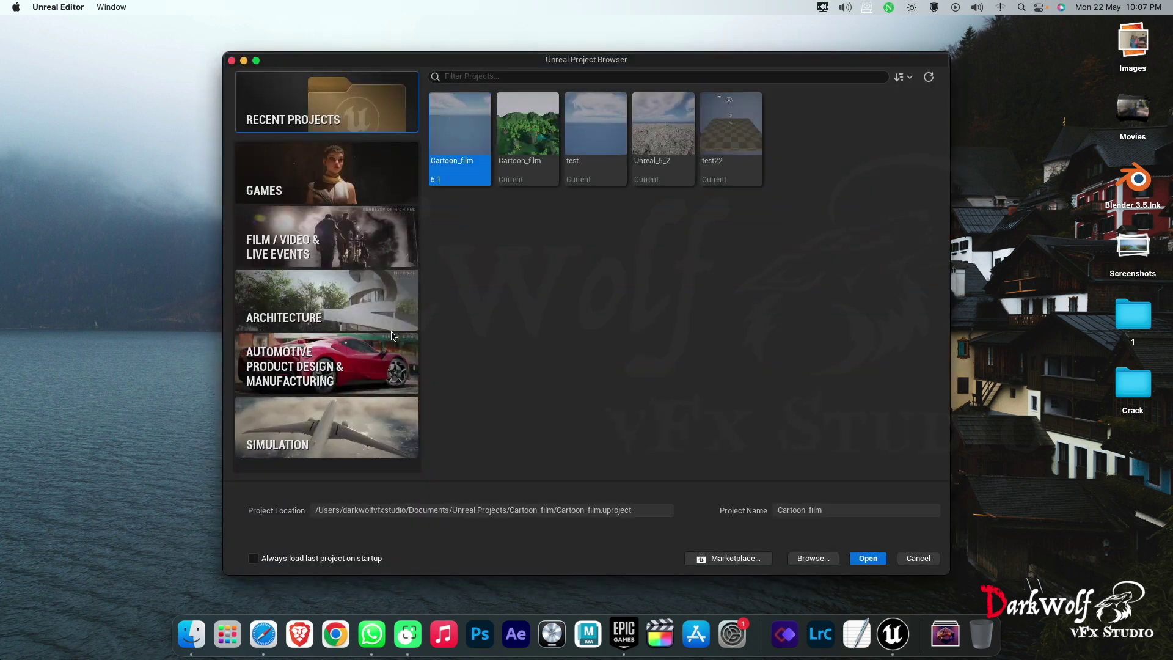
Pick the Film / Video & Live Events Blank template, name the project my11 and enable Raytracing
{"action": "left_click", "coordinate": [346, 248]}
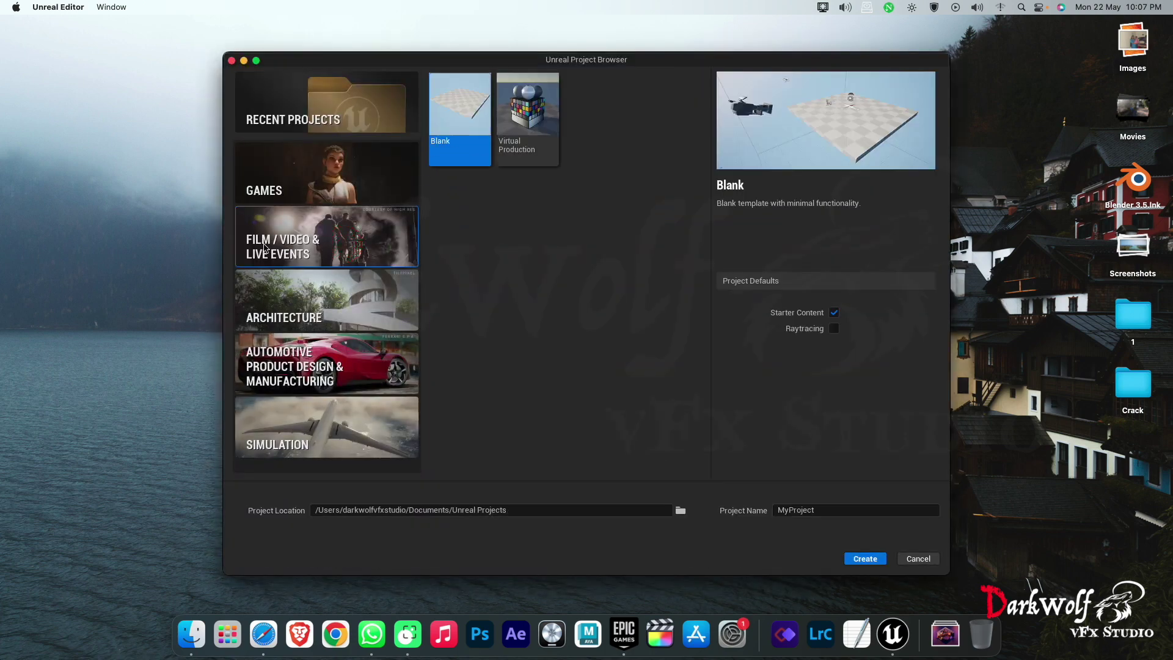
{"action": "left_click", "coordinate": [834, 512]}
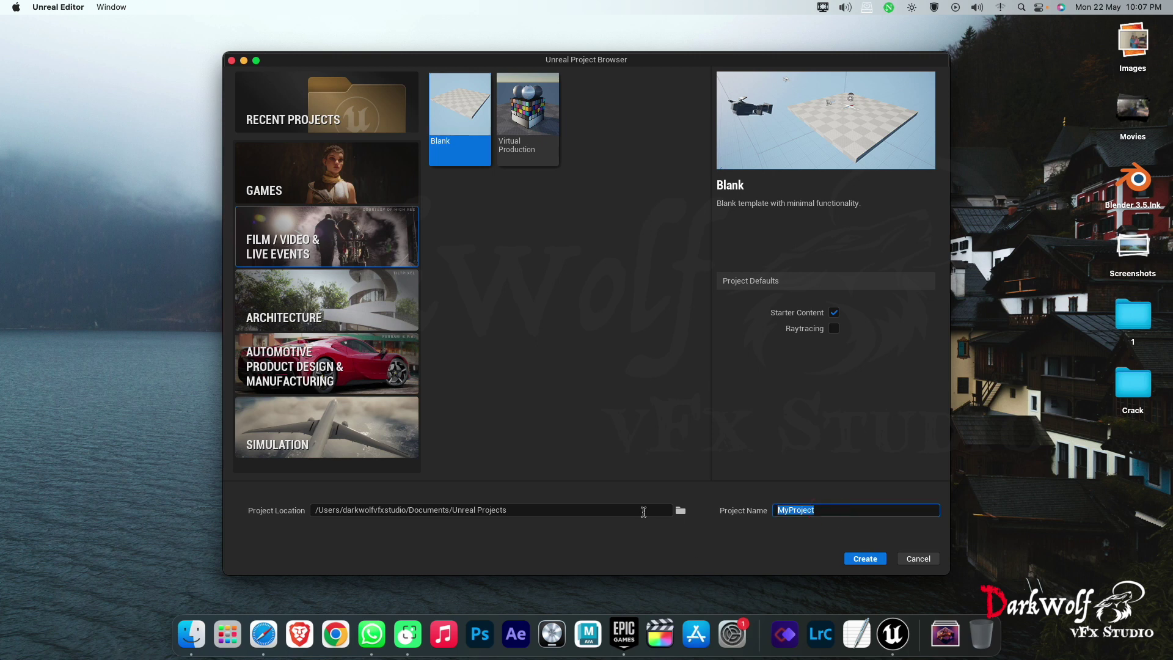
{"action": "type", "text": "11"}
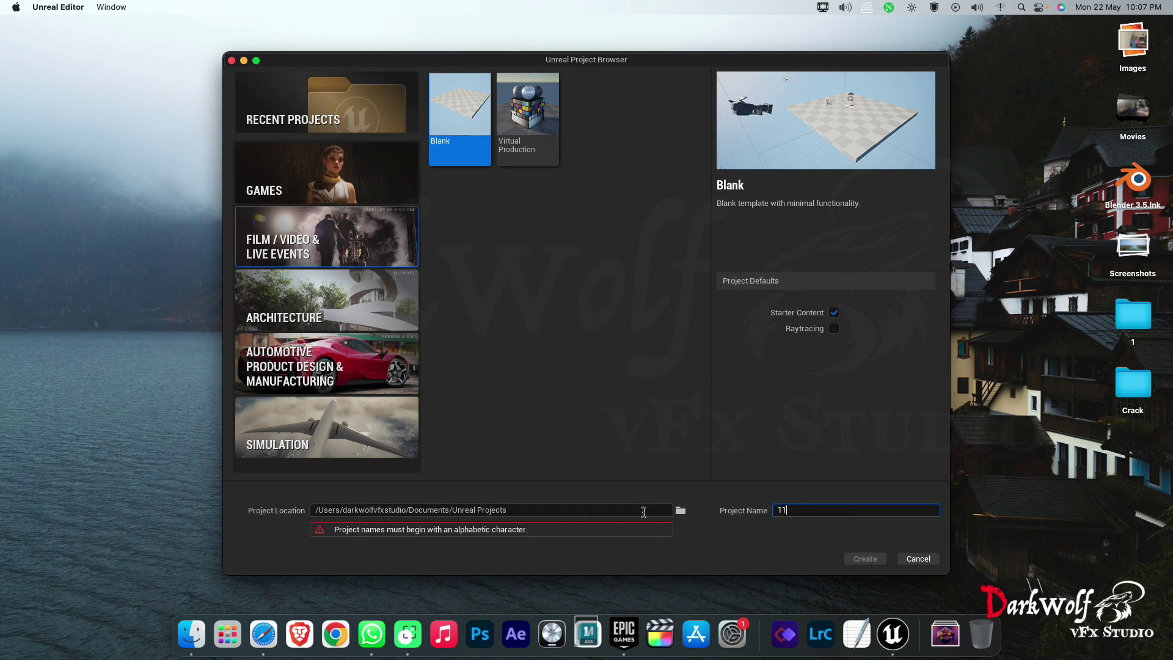
{"action": "key", "text": "BackSpace"}
{"action": "key", "text": "BackSpace"}
{"action": "type", "text": "m"}
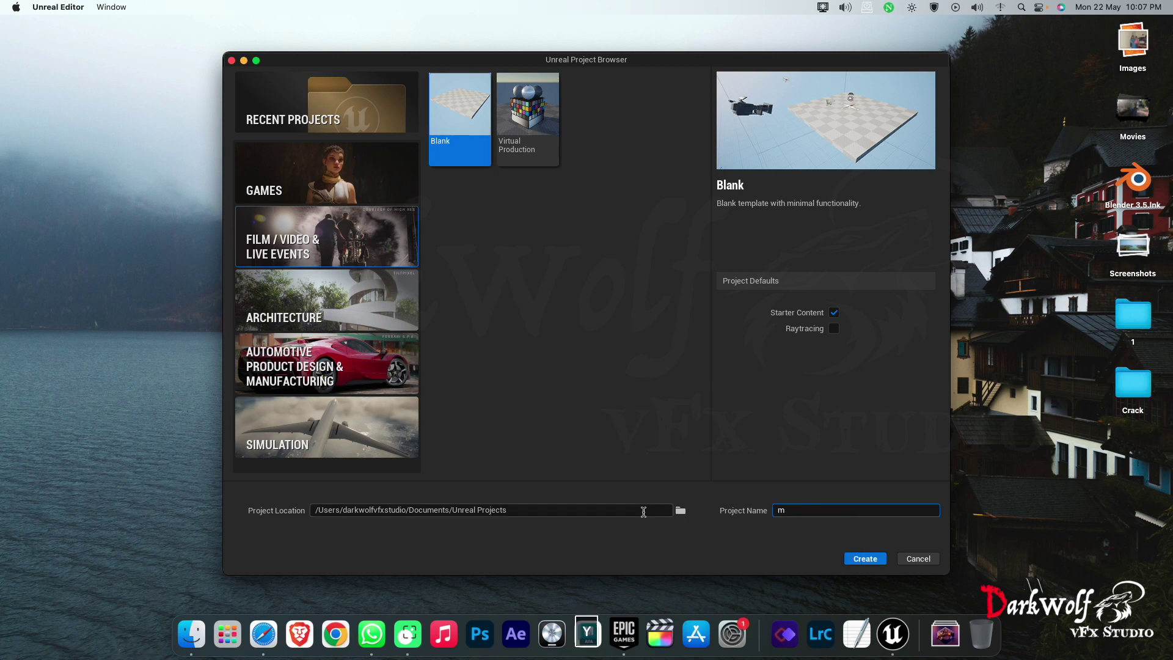
{"action": "type", "text": "y11"}
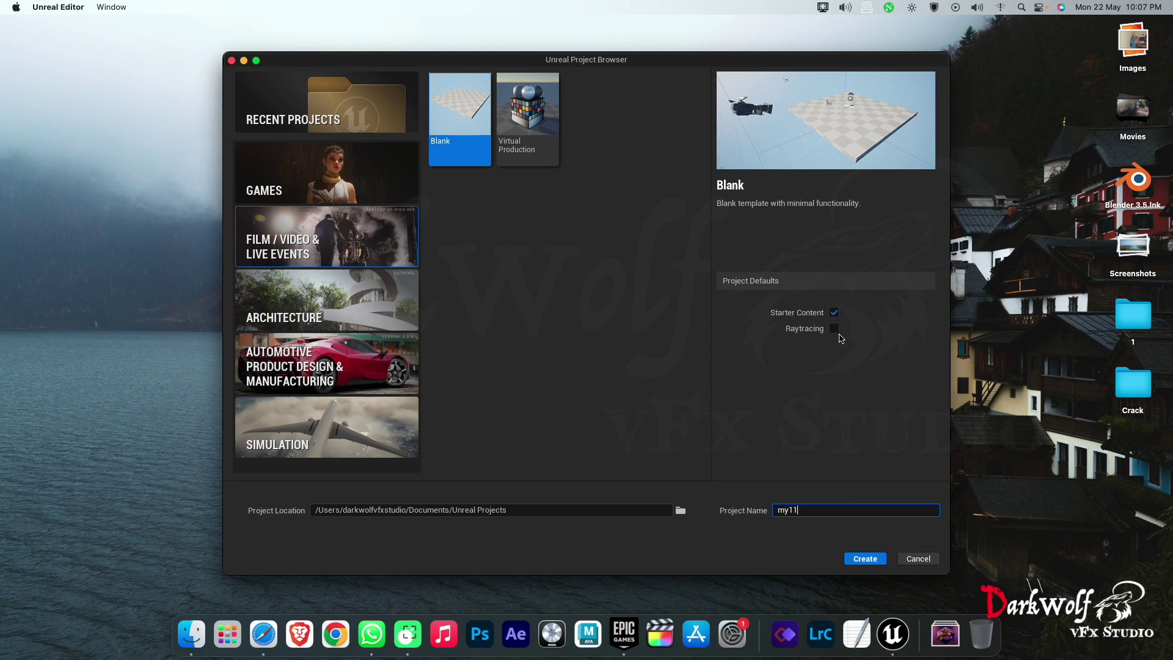
{"action": "left_click", "coordinate": [834, 328]}
Create the my11 project and wait while the editor loads it
{"action": "left_click", "coordinate": [875, 561]}
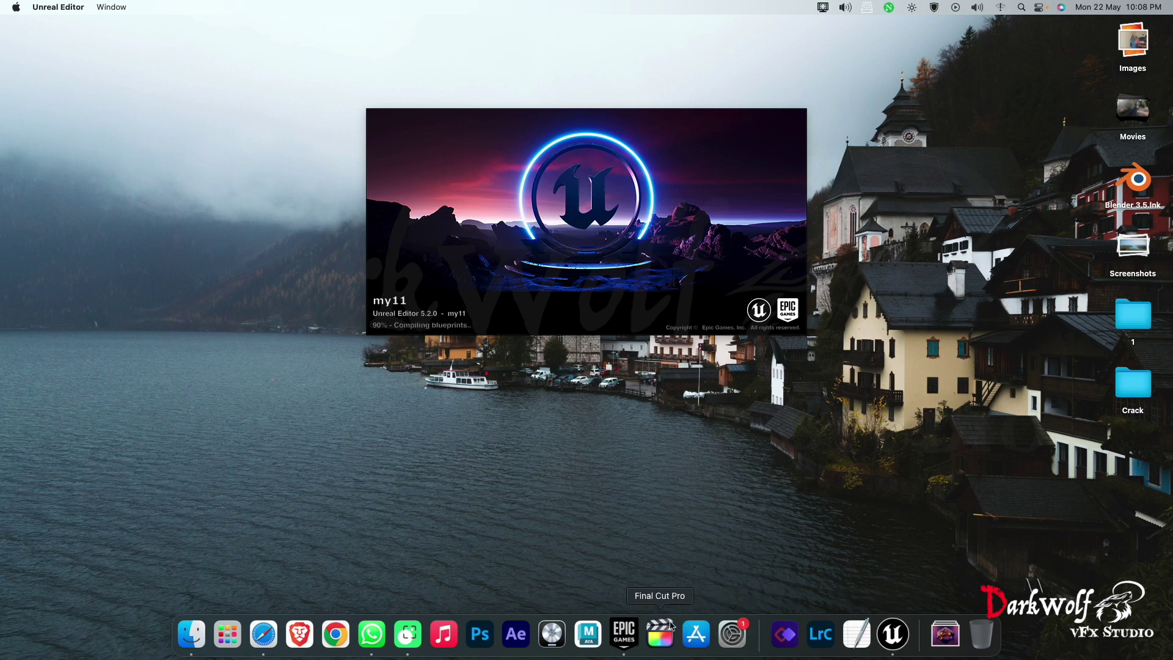
Open Finder, browse macOs Ventura > Users > Shared, then return to the computer's drive list
{"action": "left_click", "coordinate": [191, 646]}
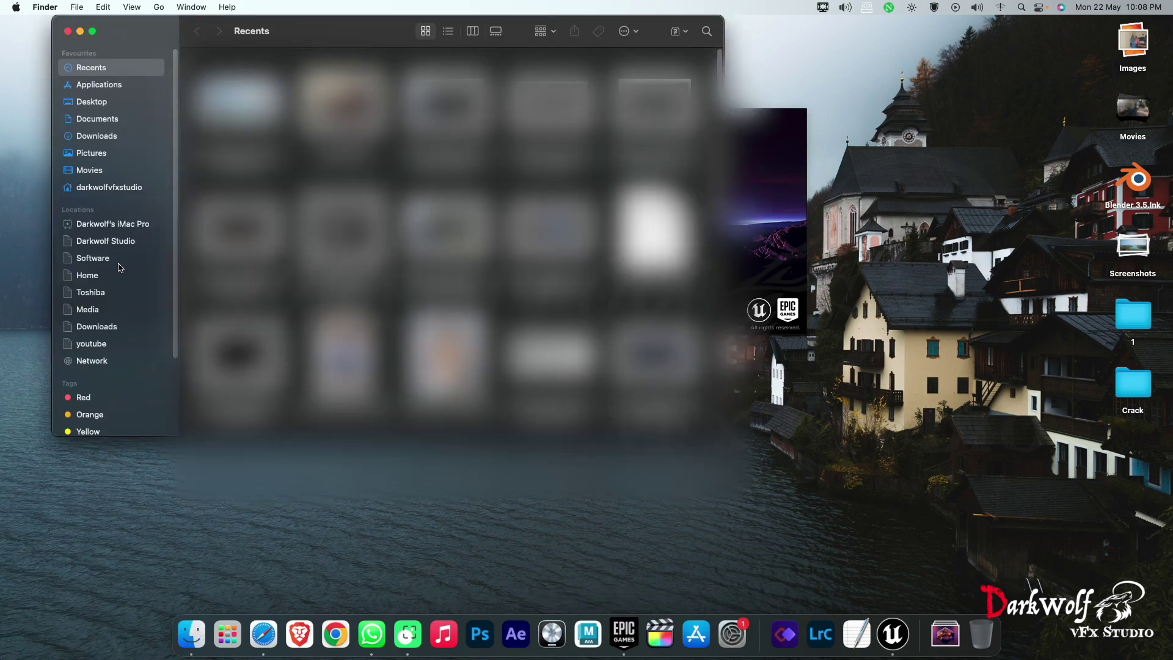
{"action": "left_click_drag", "start_coordinate": [330, 35], "coordinate": [377, 97]}
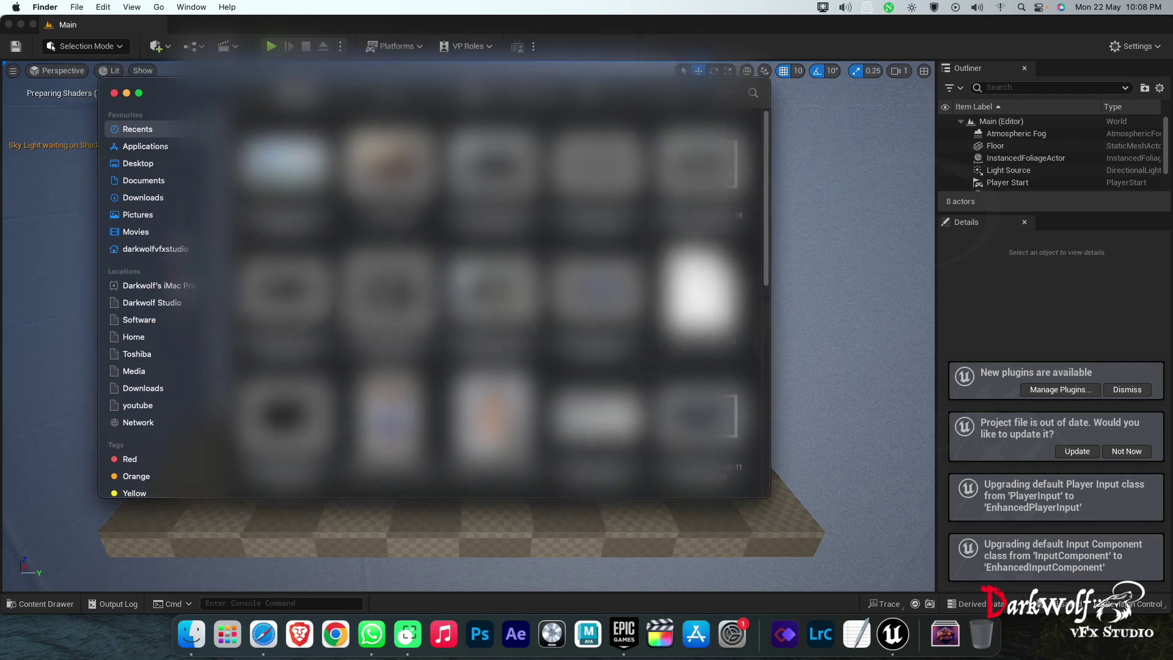
{"action": "left_click", "coordinate": [150, 285]}
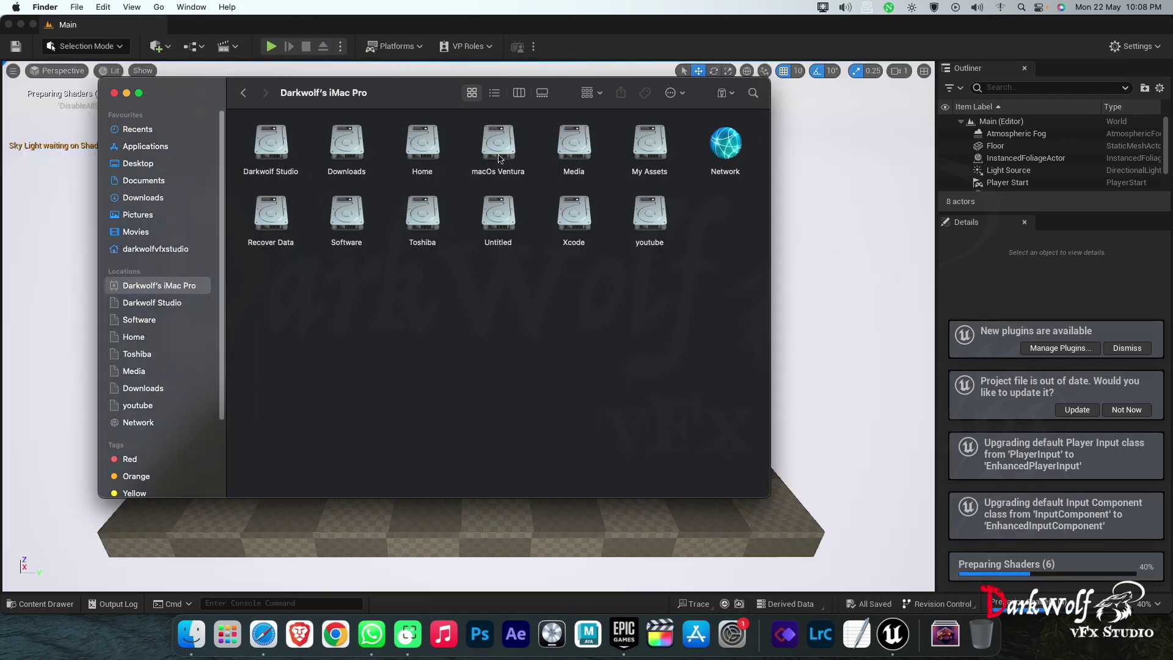
{"action": "left_click", "coordinate": [499, 159]}
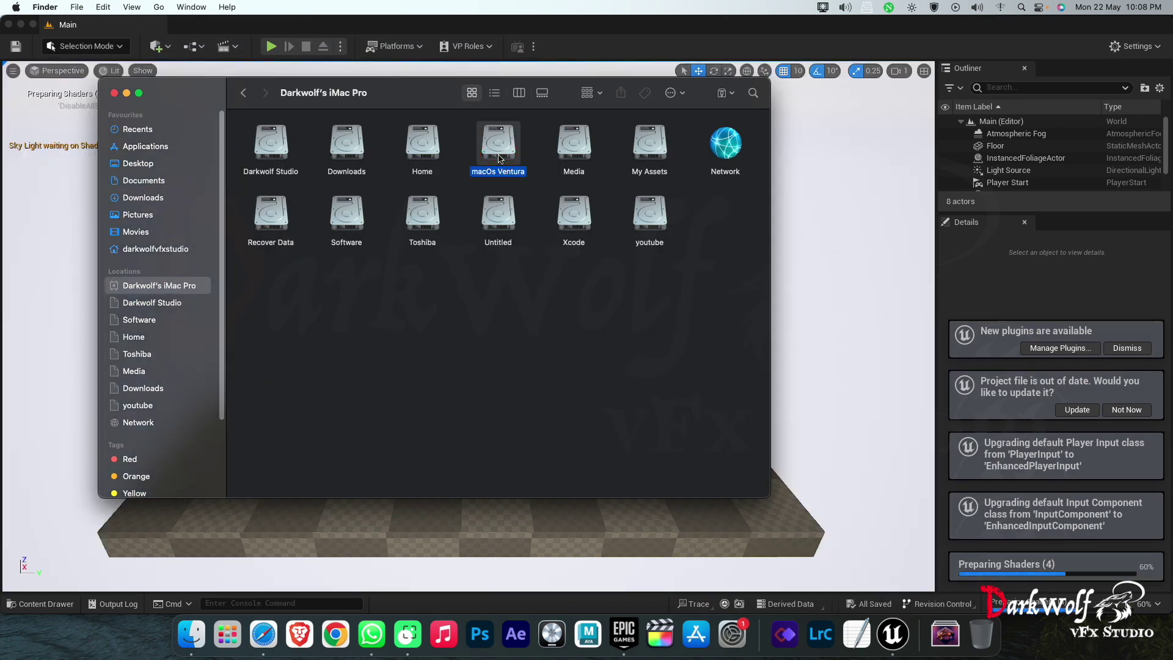
{"action": "double_click", "coordinate": [499, 159]}
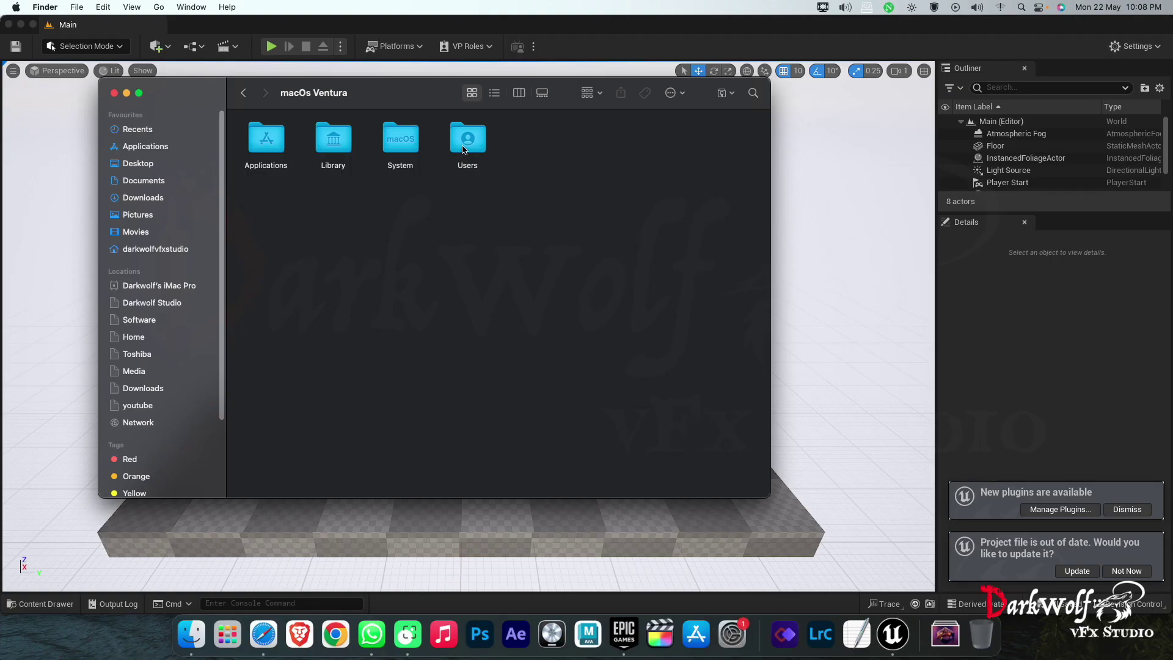
{"action": "double_click", "coordinate": [468, 139]}
{"action": "left_click", "coordinate": [346, 144]}
{"action": "double_click", "coordinate": [345, 144]}
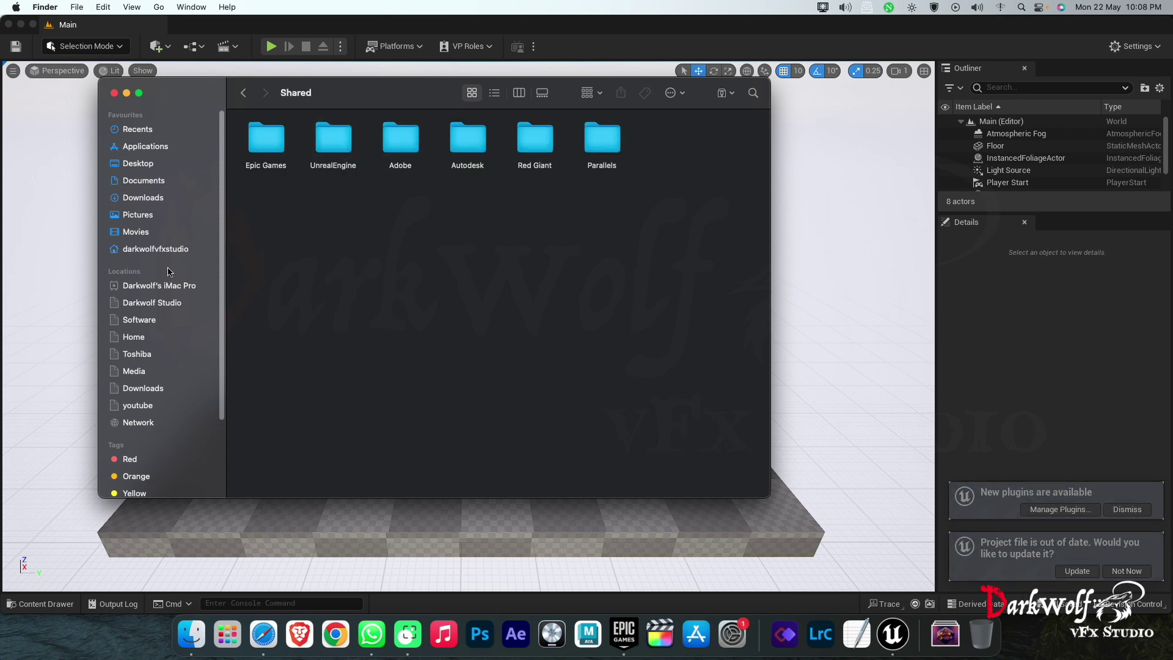
{"action": "left_click", "coordinate": [158, 286]}
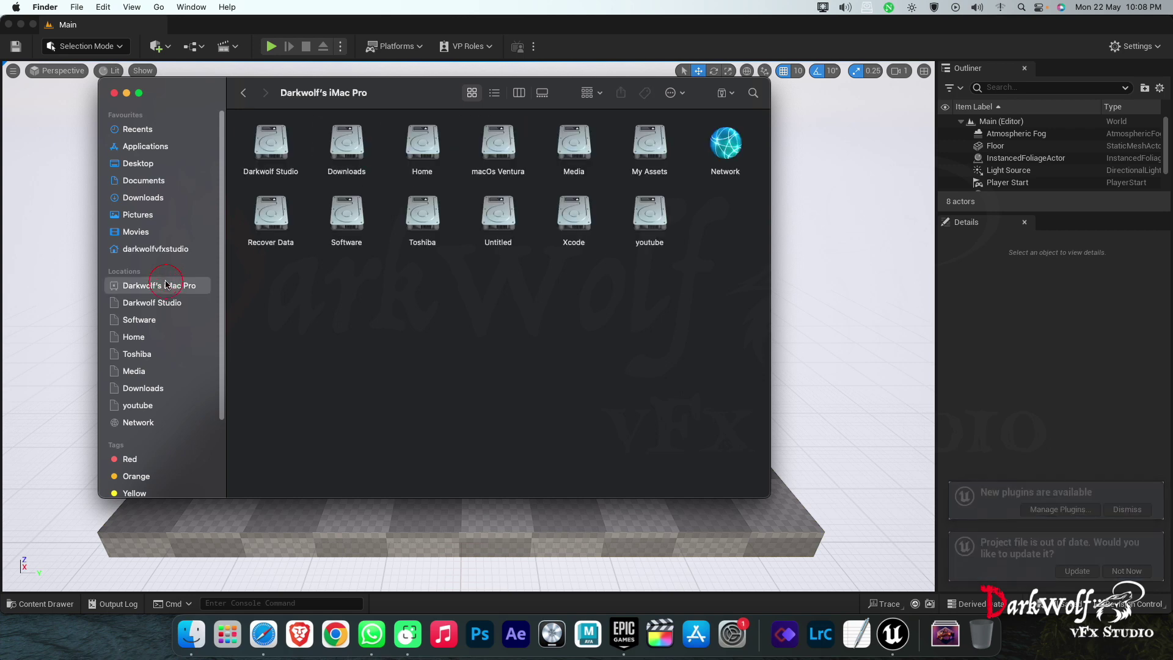
Navigate to macOs Ventura > Users > Shared > Epic Games > UE_5.2 > Engine > Config
{"action": "left_click", "coordinate": [496, 152]}
{"action": "double_click", "coordinate": [496, 152]}
{"action": "double_click", "coordinate": [467, 139]}
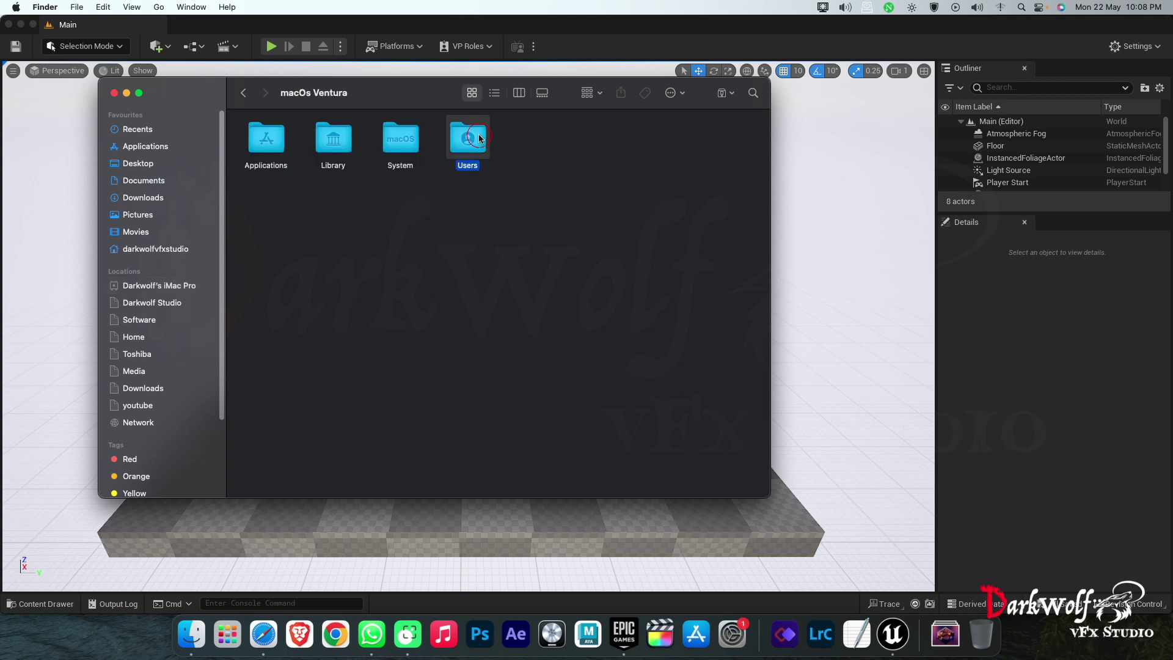
{"action": "double_click", "coordinate": [342, 146]}
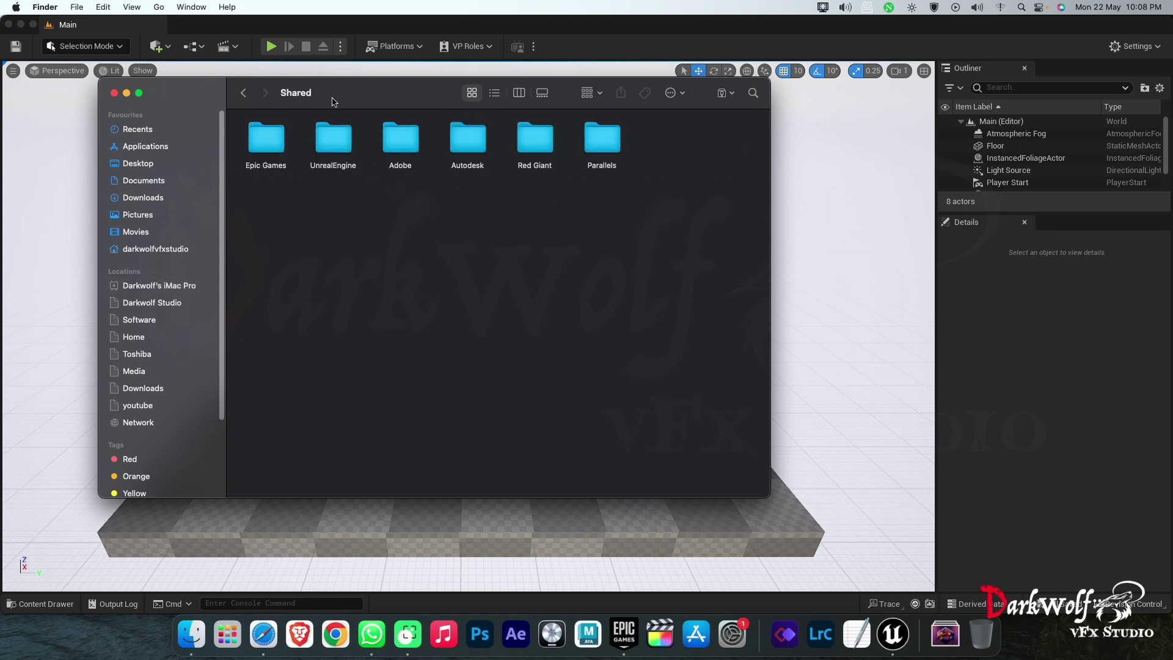
{"action": "double_click", "coordinate": [255, 147]}
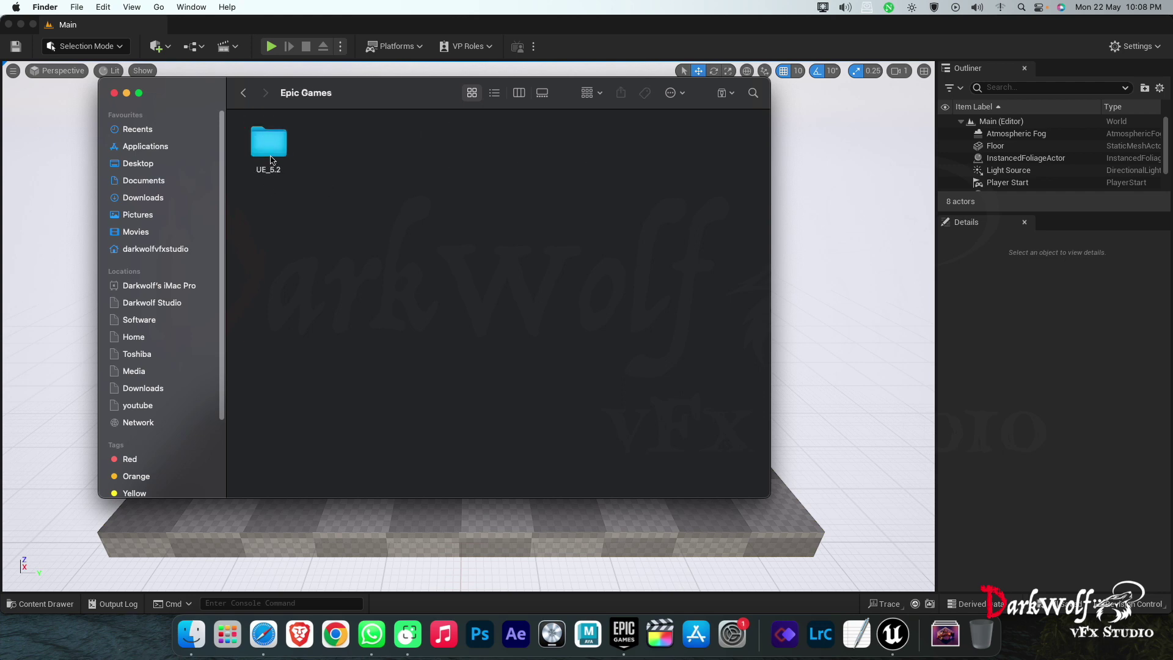
{"action": "double_click", "coordinate": [271, 151]}
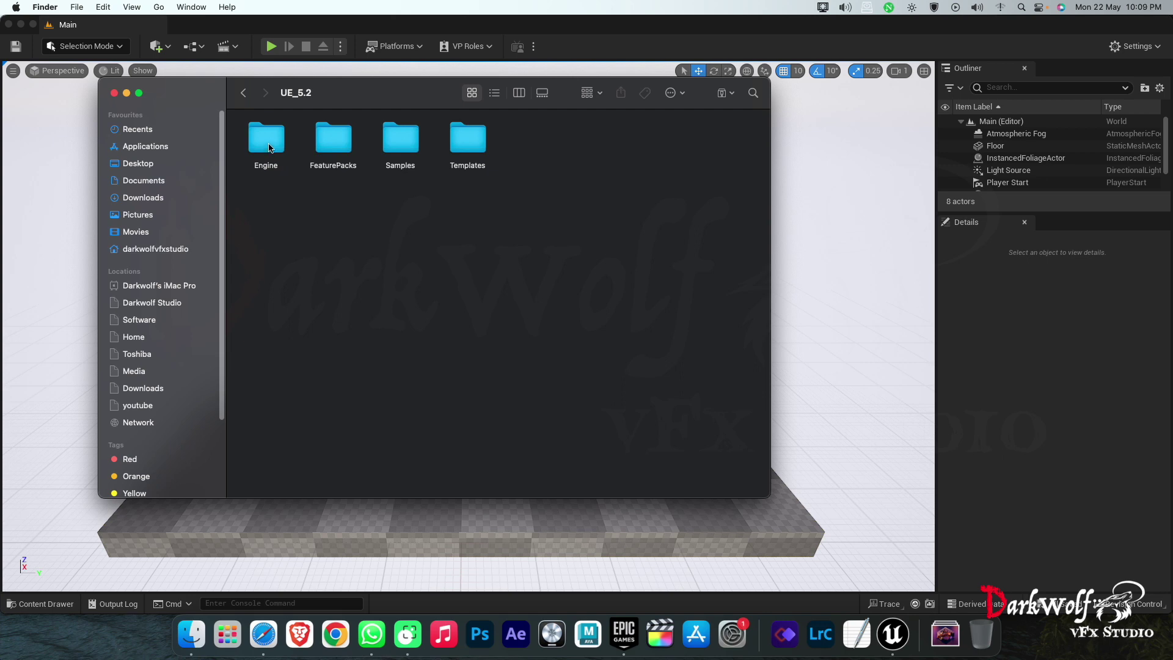
{"action": "double_click", "coordinate": [269, 148]}
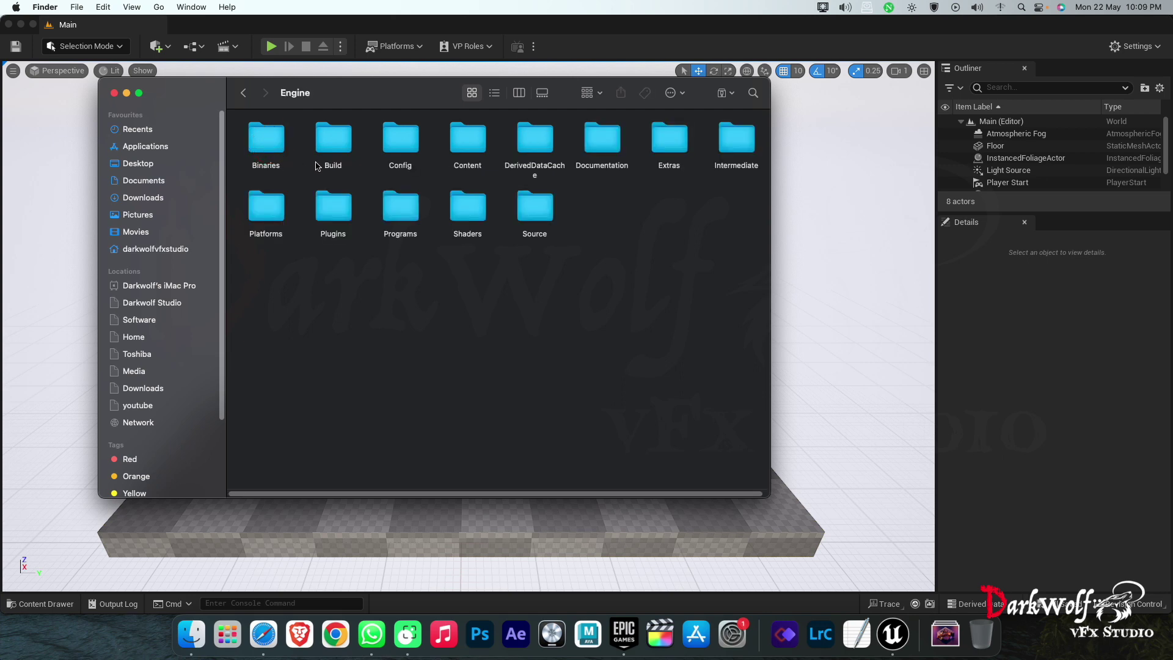
{"action": "left_click", "coordinate": [392, 148]}
{"action": "double_click", "coordinate": [391, 148]}
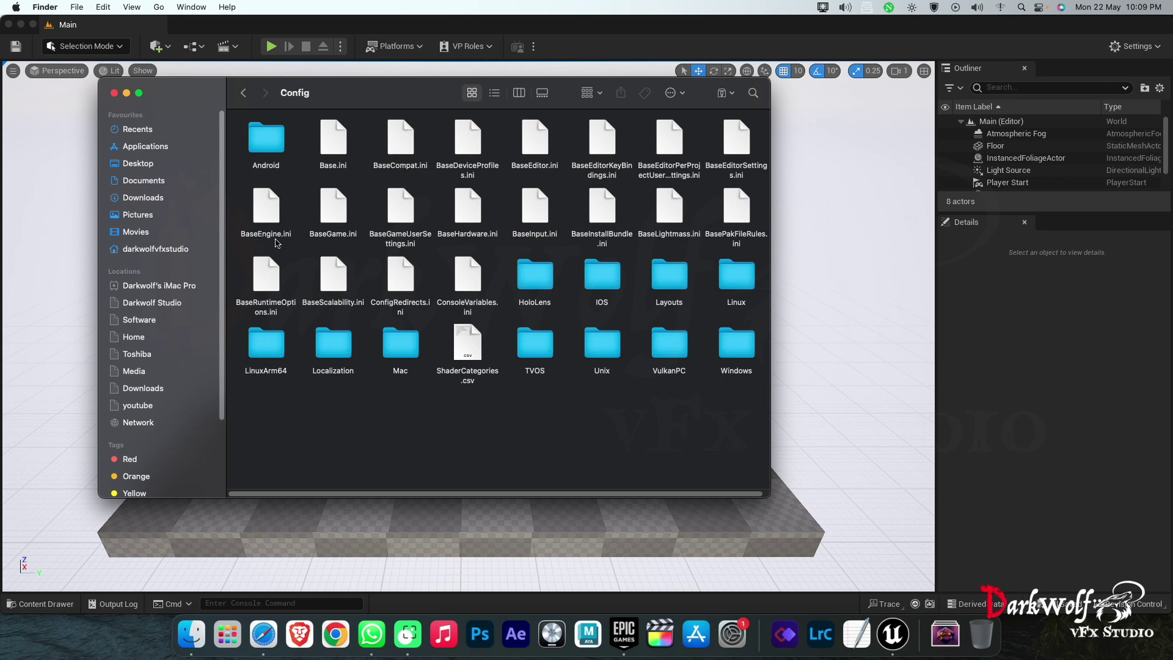
Open BaseEngine.ini with TextEdit
{"action": "right_click", "coordinate": [270, 221]}
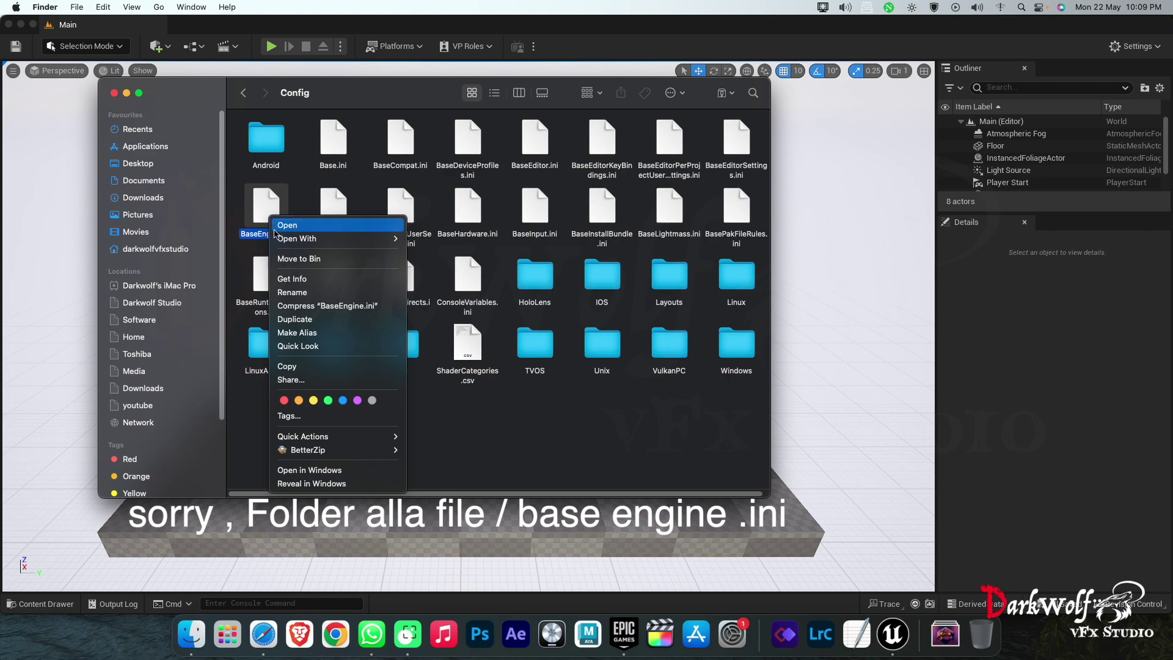
{"action": "mouse_move", "coordinate": [308, 240]}
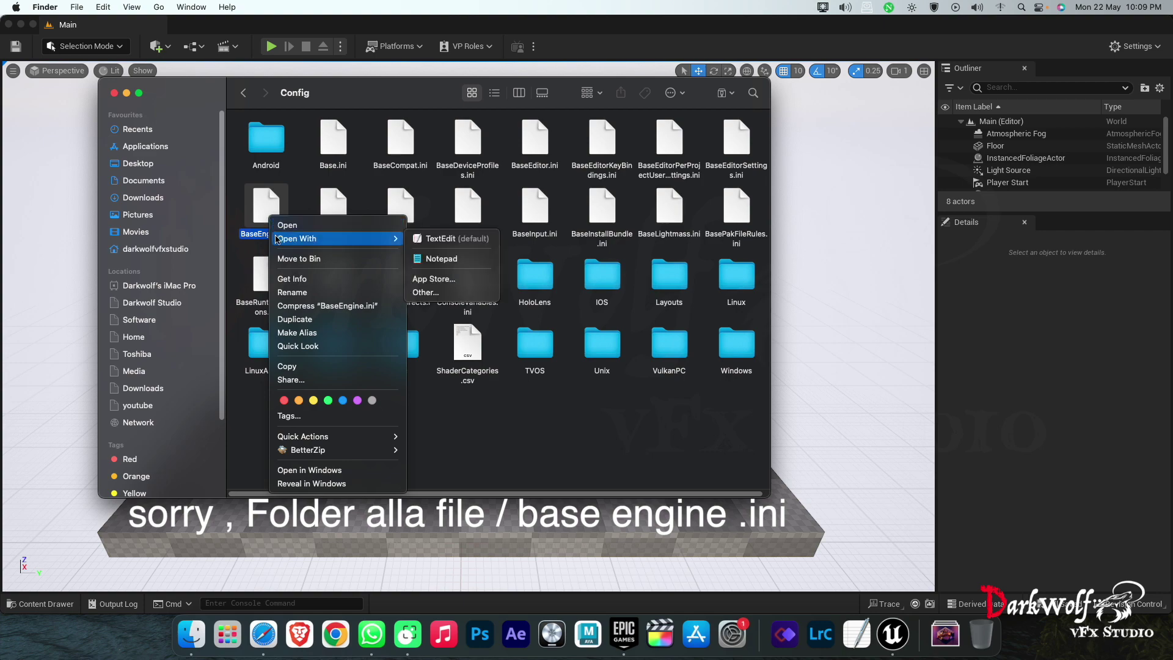
{"action": "left_click", "coordinate": [458, 240]}
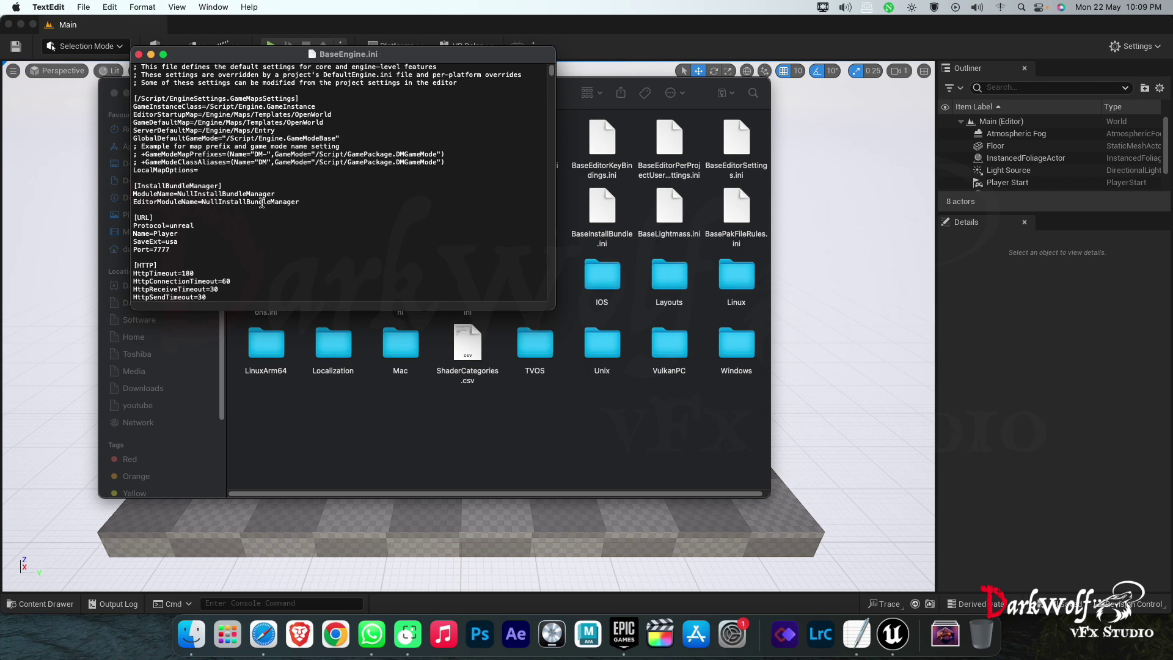
Find 'numunuse' and change the NumUnusedShaderCompilingThreads value to 0
{"action": "key", "text": "super+f"}
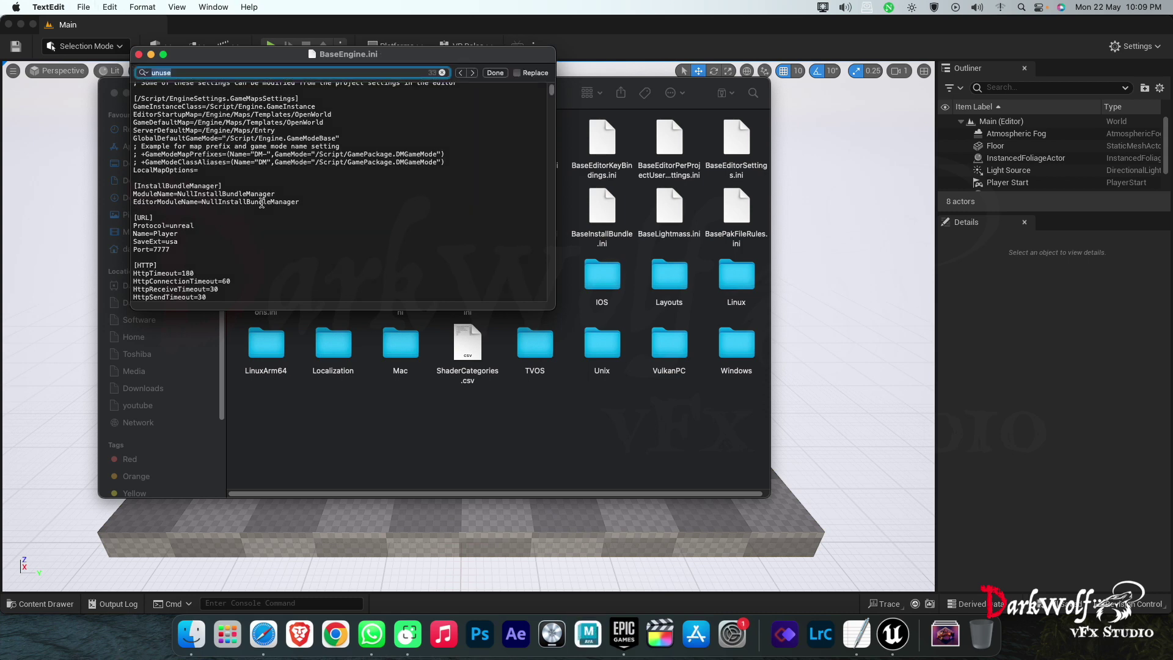
{"action": "type", "text": "num"}
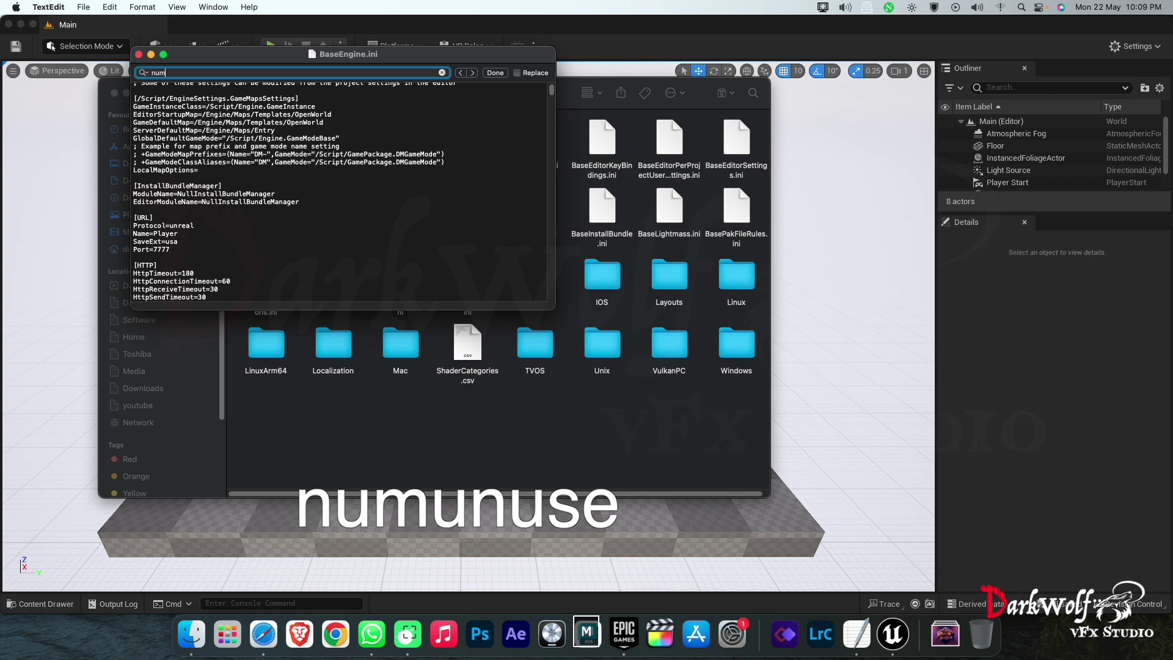
{"action": "type", "text": "unuse"}
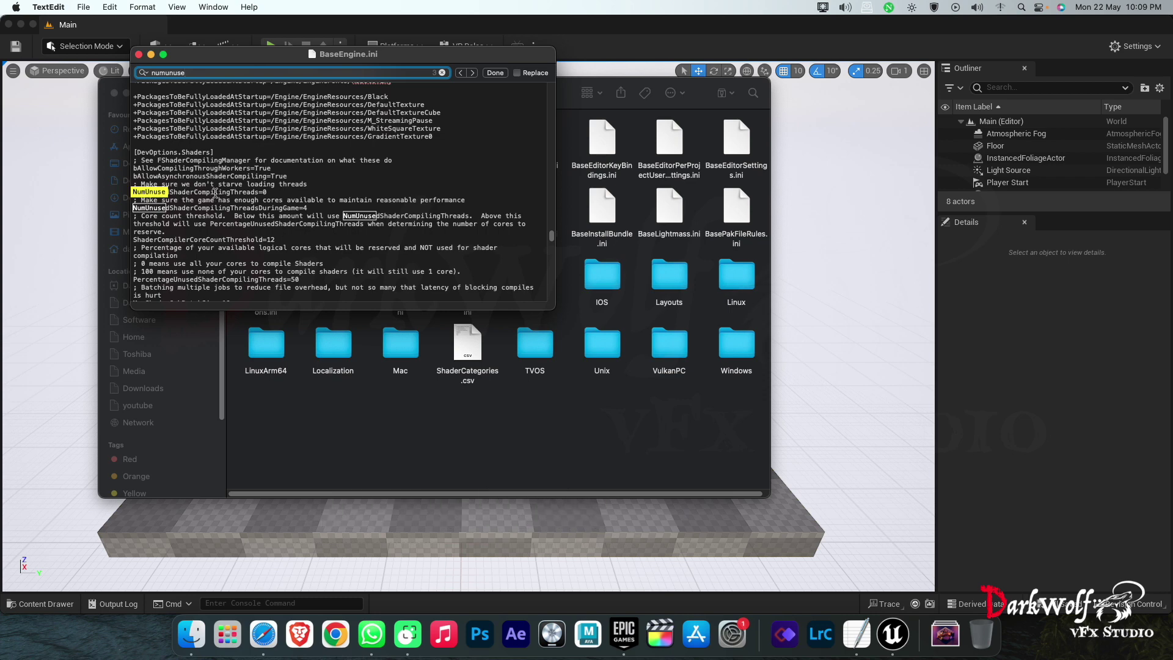
{"action": "left_click", "coordinate": [264, 191]}
{"action": "key", "text": "BackSpace"}
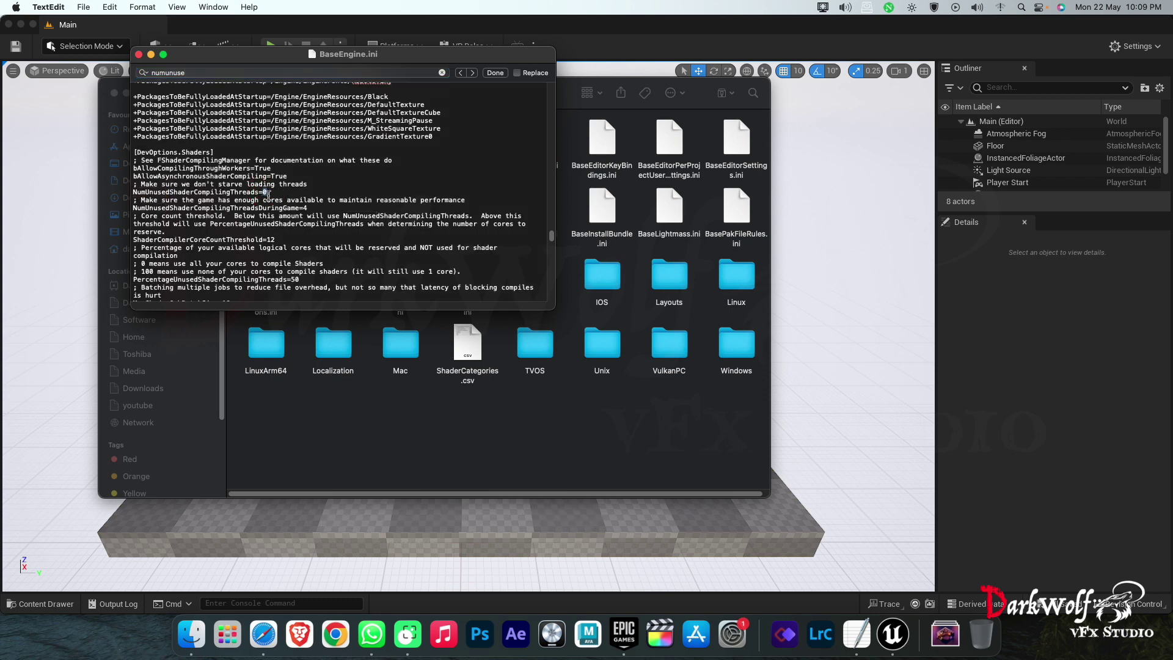
{"action": "type", "text": "0"}
Scroll down and select the WorkerProcessPriority value
{"action": "scroll", "coordinate": [284, 245], "scroll_direction": "down", "scroll_amount": 3}
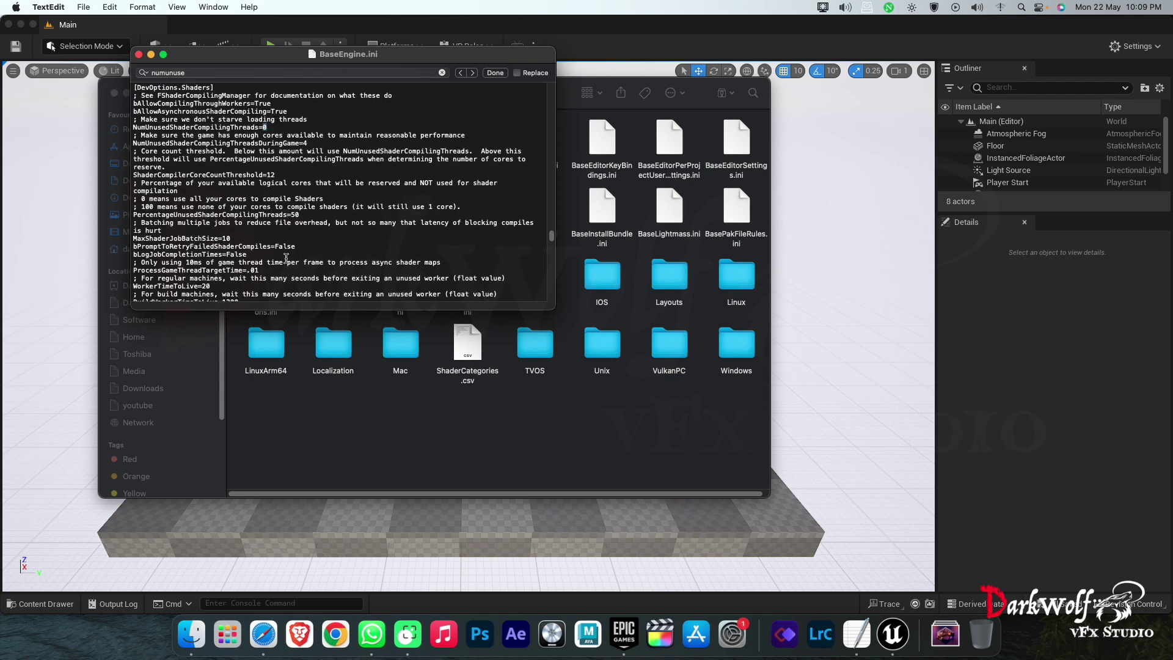
{"action": "scroll", "coordinate": [286, 259], "scroll_direction": "down", "scroll_amount": 3}
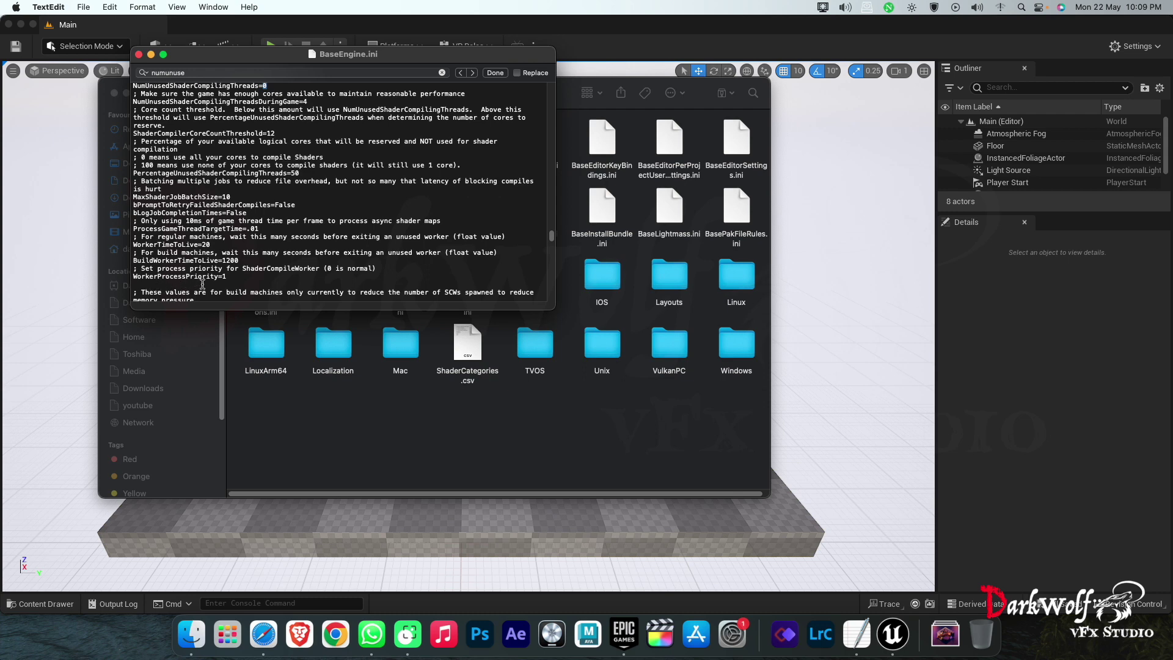
{"action": "double_click", "coordinate": [224, 276]}
Save BaseEngine.ini with File > Save and close its TextEdit window
{"action": "left_click", "coordinate": [80, 8]}
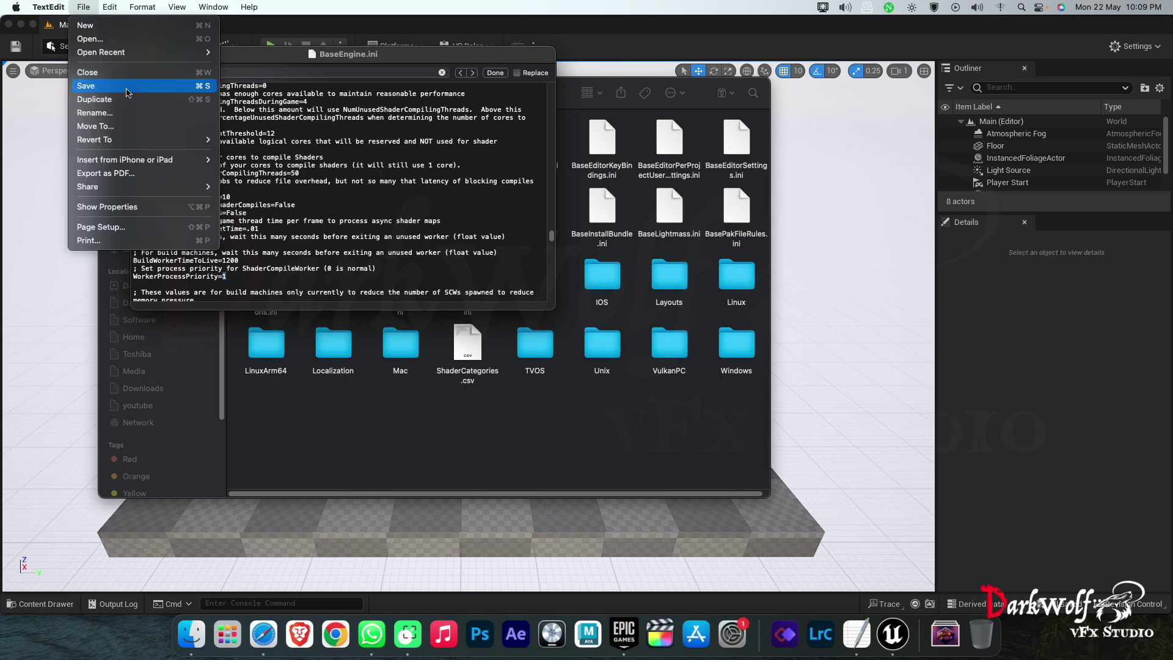
{"action": "left_click", "coordinate": [128, 85]}
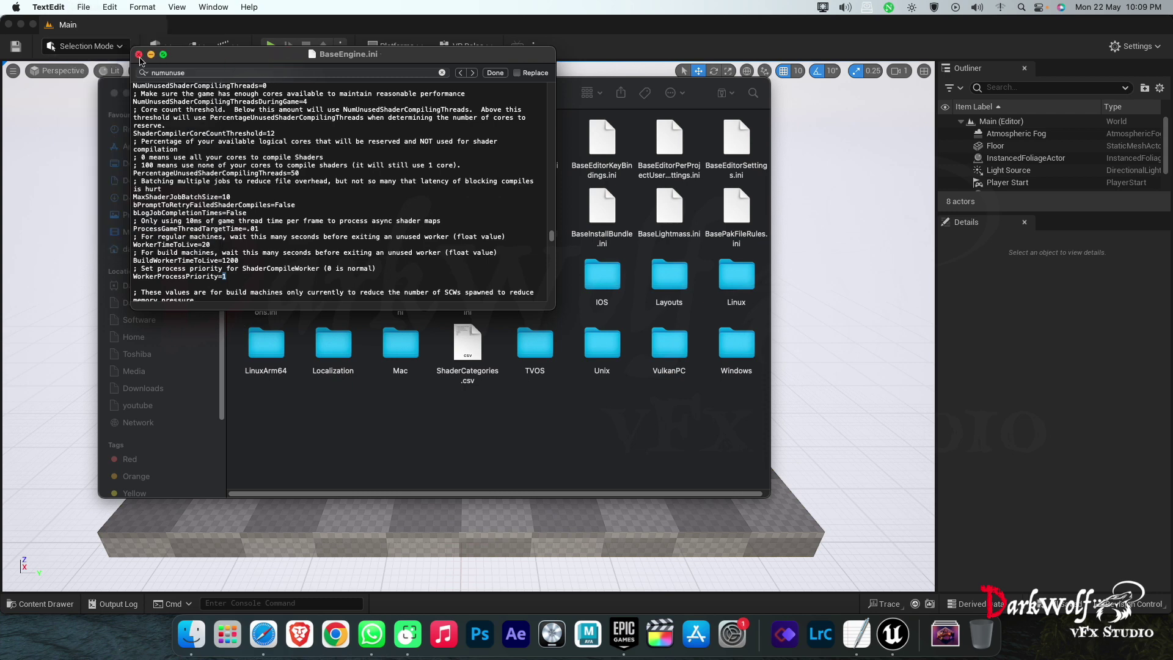
{"action": "left_click", "coordinate": [138, 57]}
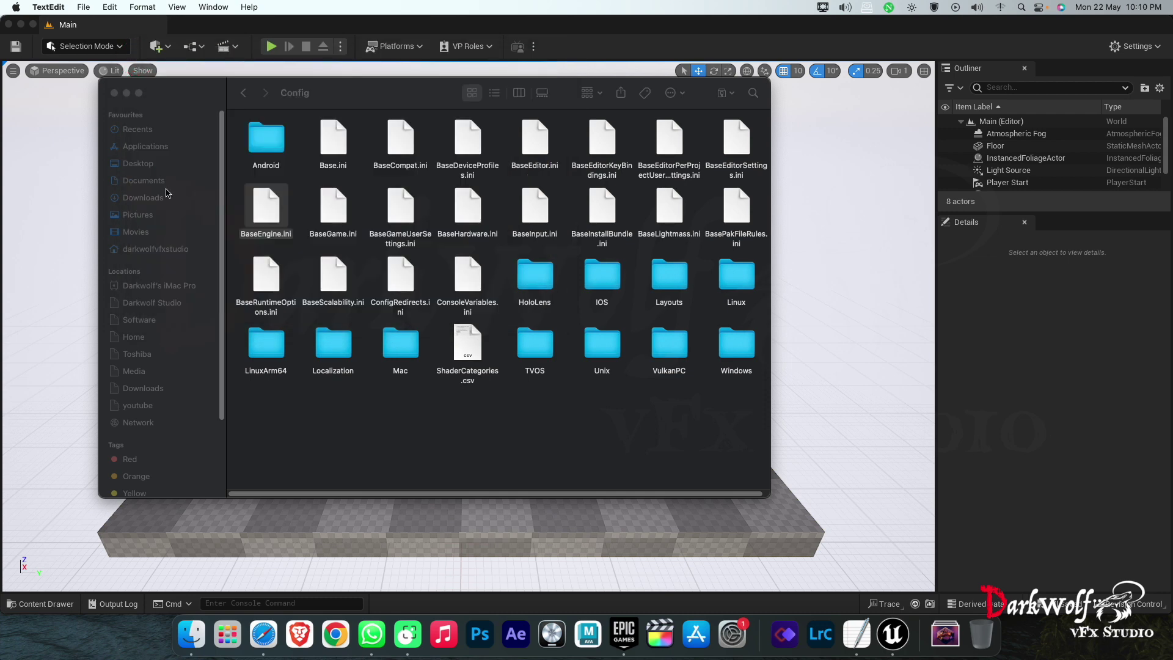